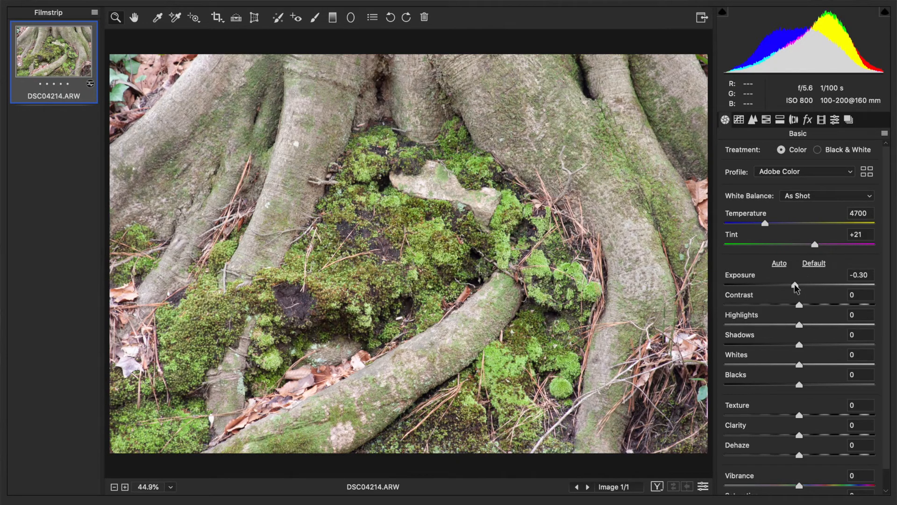
# Set the photo's overall exposure to -0.30 and reset the adjustment brush's clarity to 0.
pyautogui.moveTo(795, 287); pyautogui.dragTo(796, 289)
pyautogui.click(316, 19)
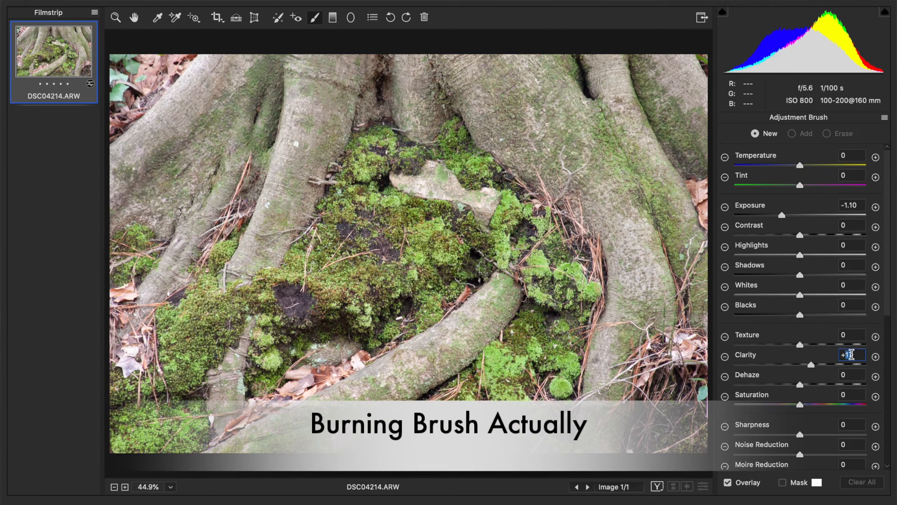
pyautogui.write('0')
pyautogui.press('Return')
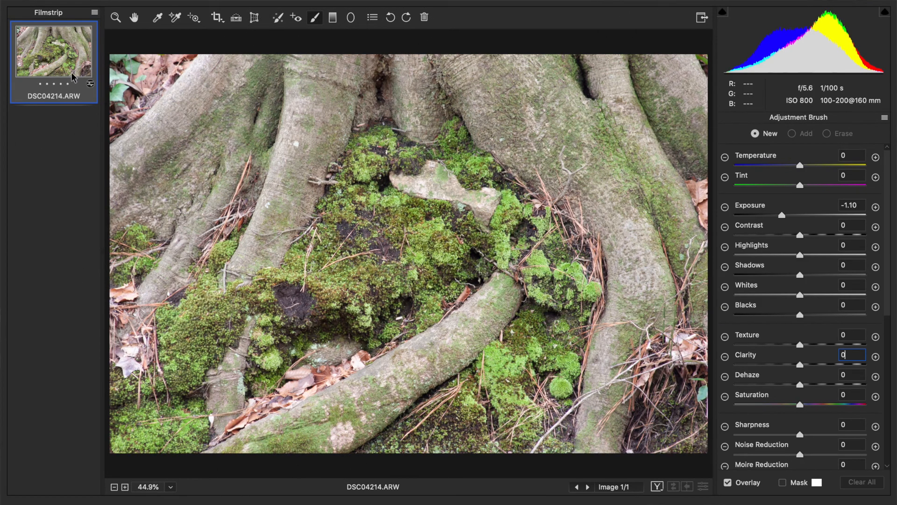
# Burn the outer edges and corners of the photo with the adjustment brush at exposure -1.10.
pyautogui.click(161, 65)
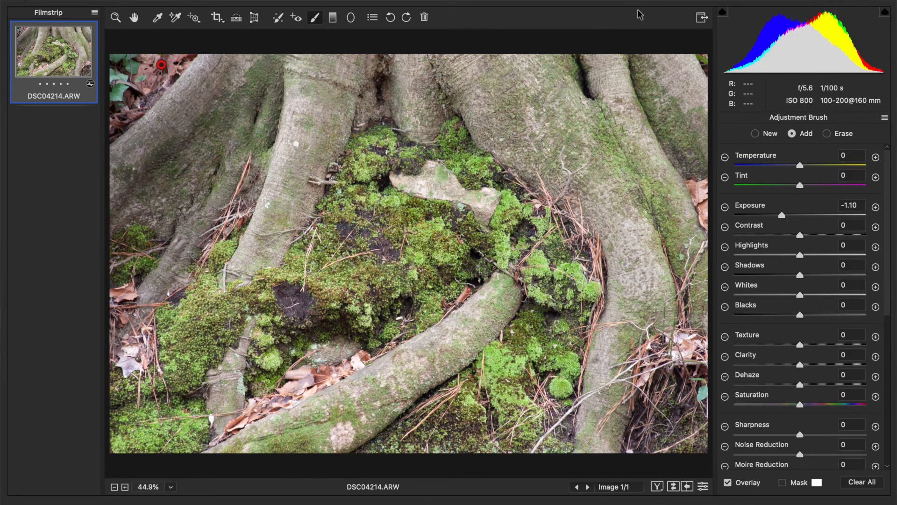
pyautogui.moveTo(662, 74)
pyautogui.mouseDown()
pyautogui.moveTo(683, 71)
pyautogui.moveTo(692, 146)
pyautogui.moveTo(666, 159)
pyautogui.moveTo(690, 373)
pyautogui.moveTo(660, 380)
pyautogui.moveTo(664, 430)
pyautogui.mouseUp()
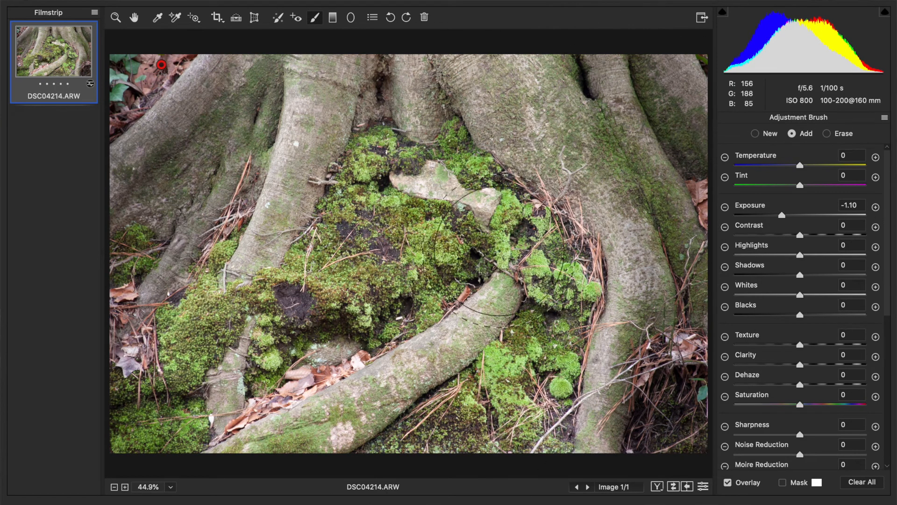
pyautogui.click(132, 22)
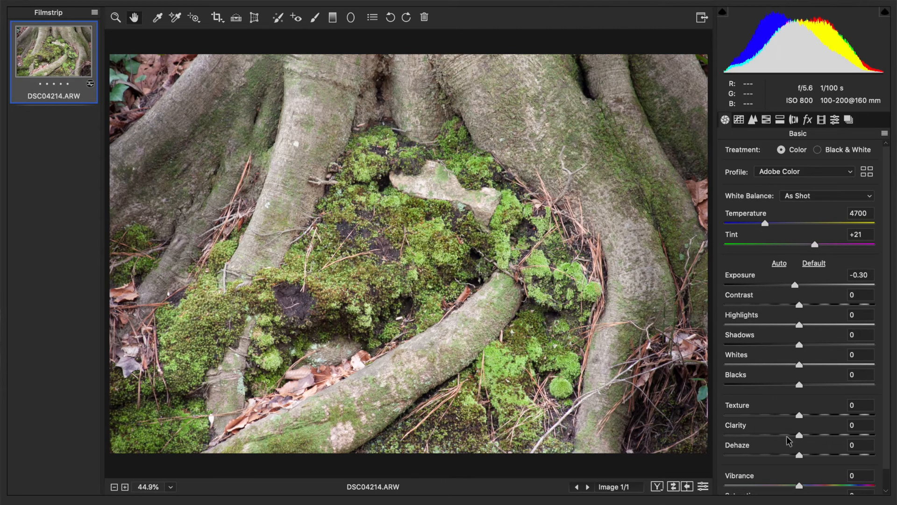
# Set the photo's overall clarity to -21 and its texture to +17.
pyautogui.moveTo(785, 438); pyautogui.dragTo(784, 434)
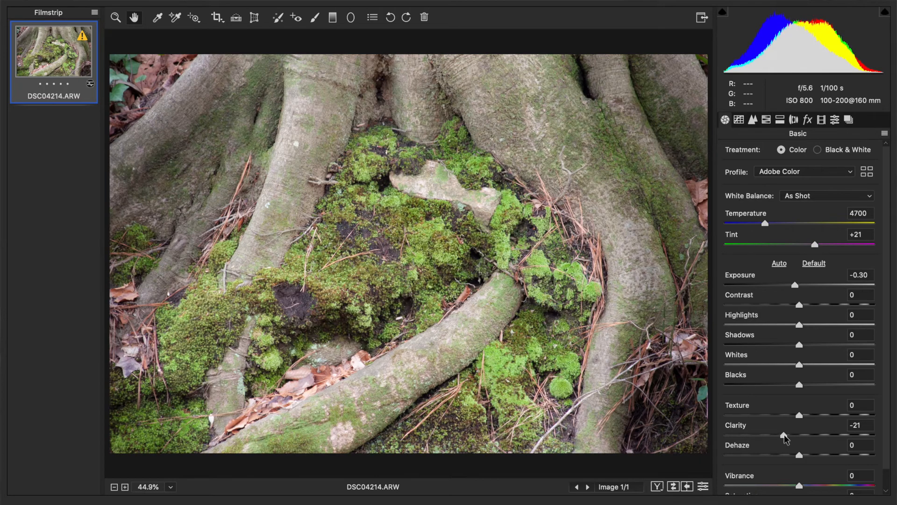
pyautogui.moveTo(784, 434); pyautogui.dragTo(784, 435)
pyautogui.click(812, 416)
pyautogui.moveTo(812, 415); pyautogui.dragTo(813, 415)
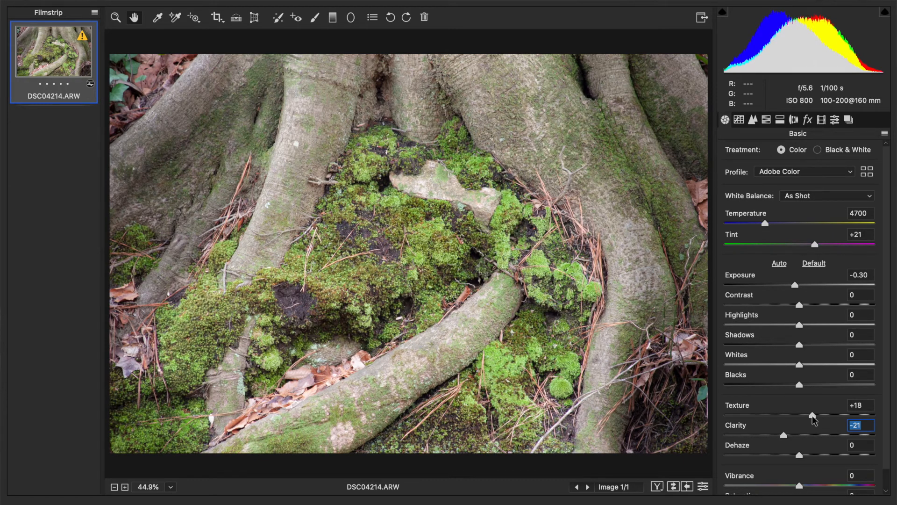
pyautogui.click(812, 415)
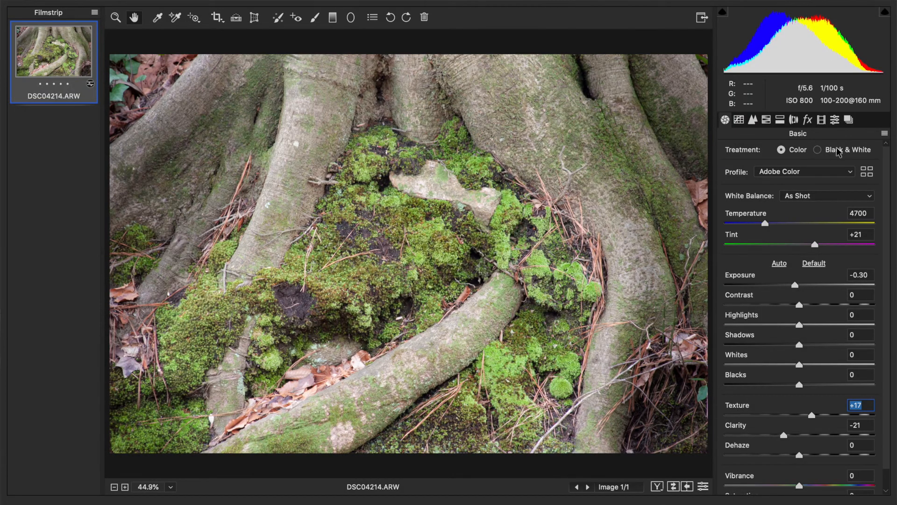
# Convert the photo to black and white and darken the greens to -46 in the black-and-white mix.
pyautogui.click(836, 151)
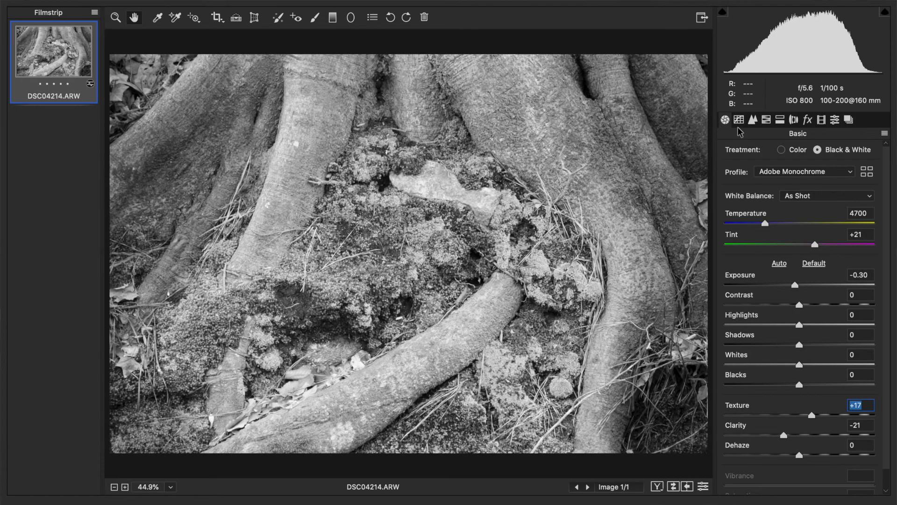
pyautogui.click(766, 120)
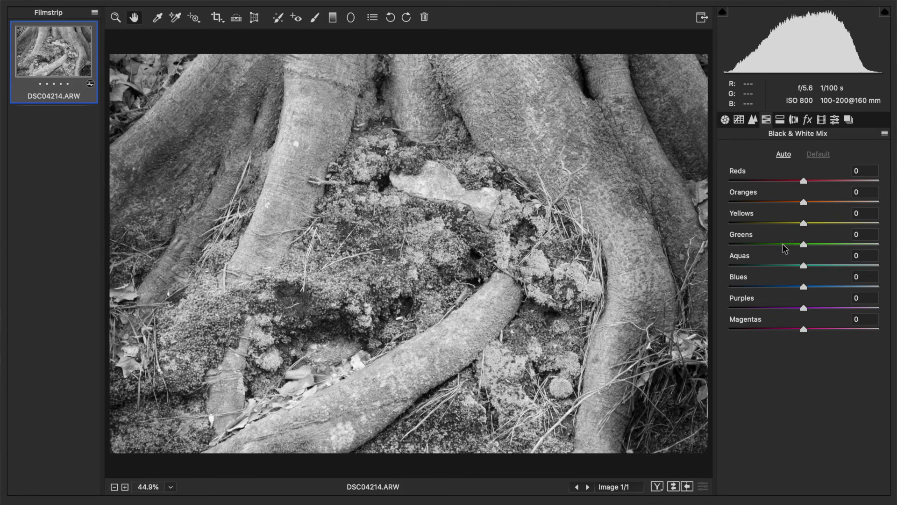
pyautogui.moveTo(782, 243); pyautogui.dragTo(769, 244)
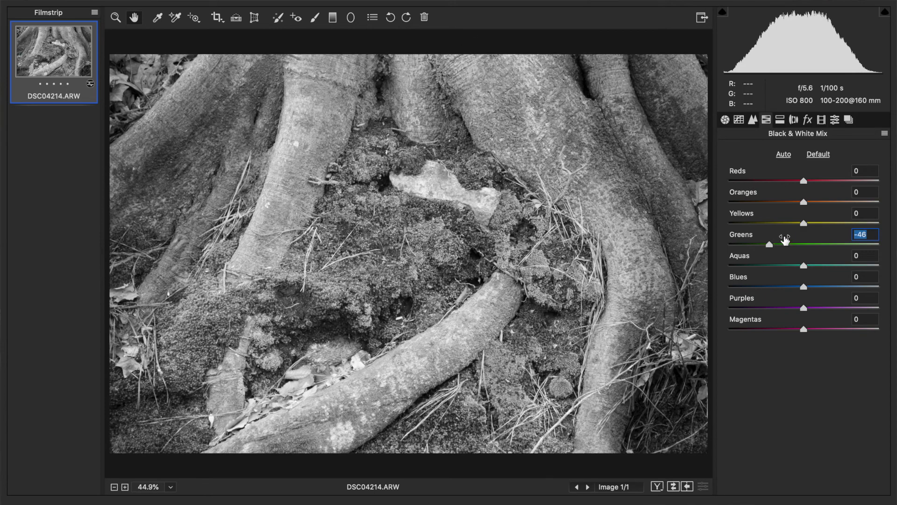
# Try darkening the oranges and yellows in the black-and-white mix, resetting each to 0.
pyautogui.moveTo(797, 200)
pyautogui.mouseDown()
pyautogui.moveTo(760, 201)
pyautogui.moveTo(814, 205)
pyautogui.moveTo(747, 203)
pyautogui.moveTo(790, 206)
pyautogui.mouseUp()
pyautogui.write('0')
pyautogui.moveTo(781, 225)
pyautogui.mouseDown()
pyautogui.moveTo(749, 225)
pyautogui.moveTo(770, 228)
pyautogui.mouseUp()
pyautogui.write('0')
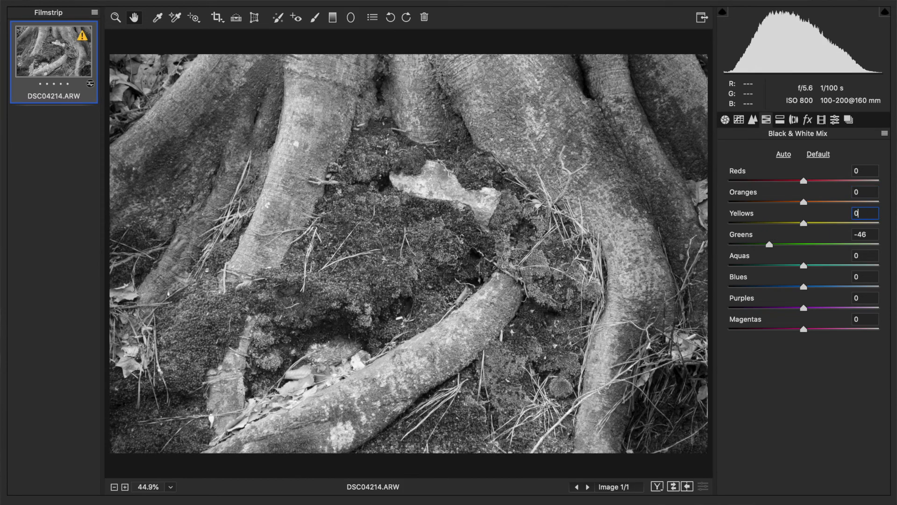
# Darken the existing edge burn by setting that brush adjustment's exposure to -1.60.
pyautogui.click(725, 120)
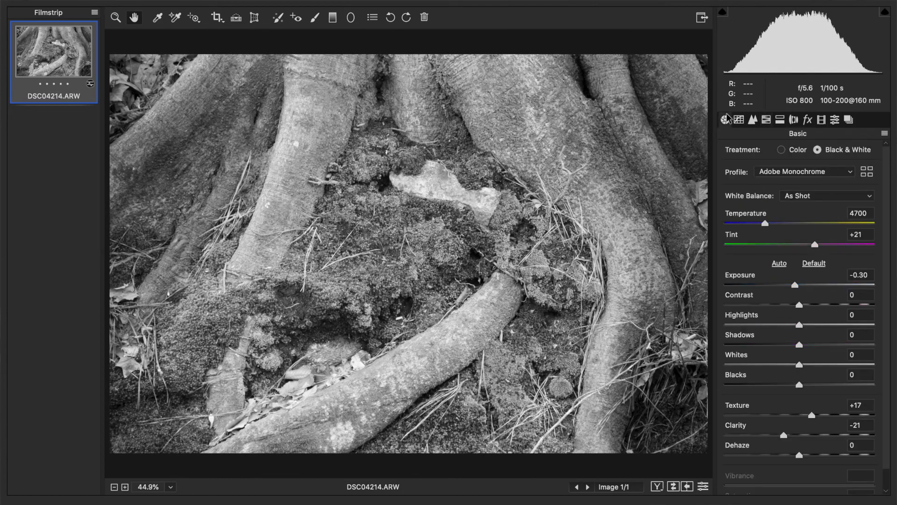
pyautogui.click(314, 18)
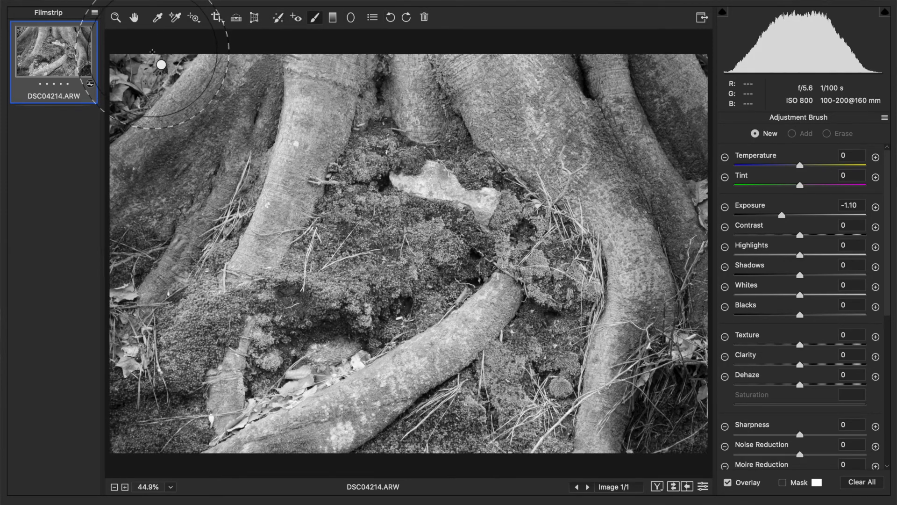
pyautogui.click(161, 64)
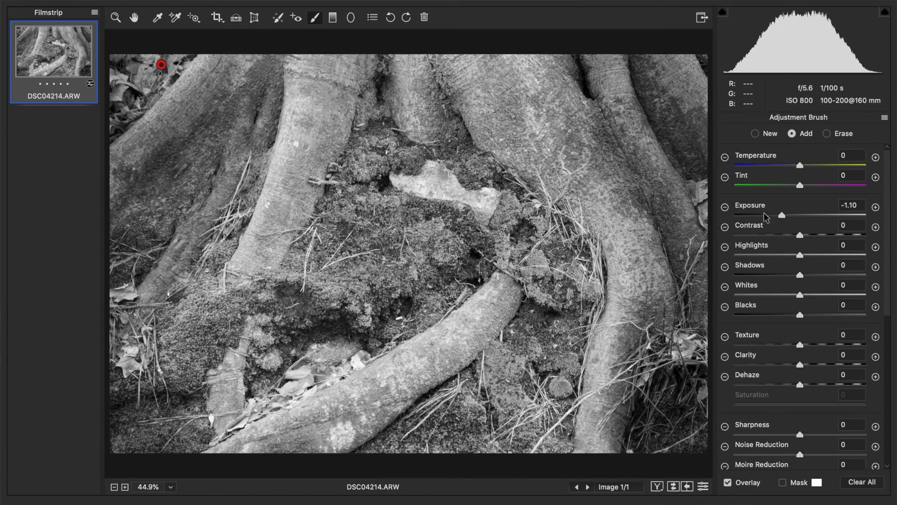
pyautogui.moveTo(772, 214); pyautogui.dragTo(774, 214)
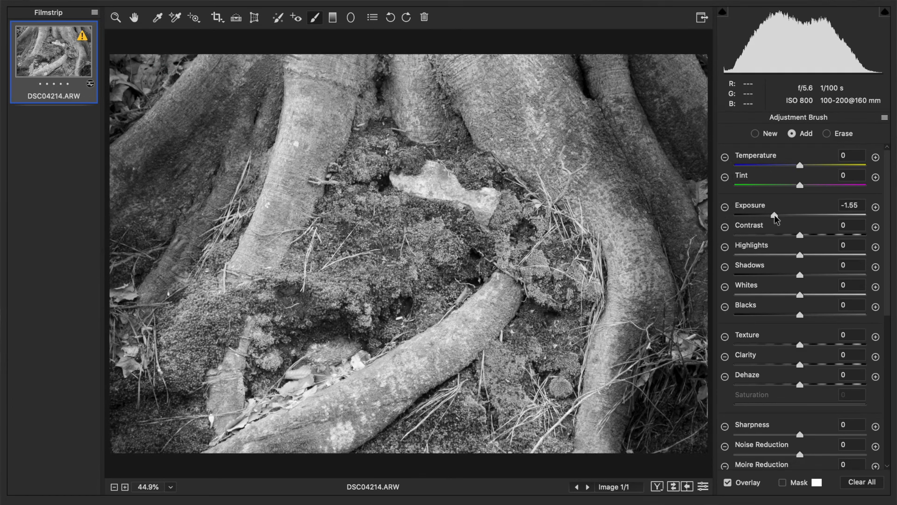
pyautogui.moveTo(775, 215); pyautogui.dragTo(773, 215)
pyautogui.moveTo(774, 214); pyautogui.dragTo(774, 214)
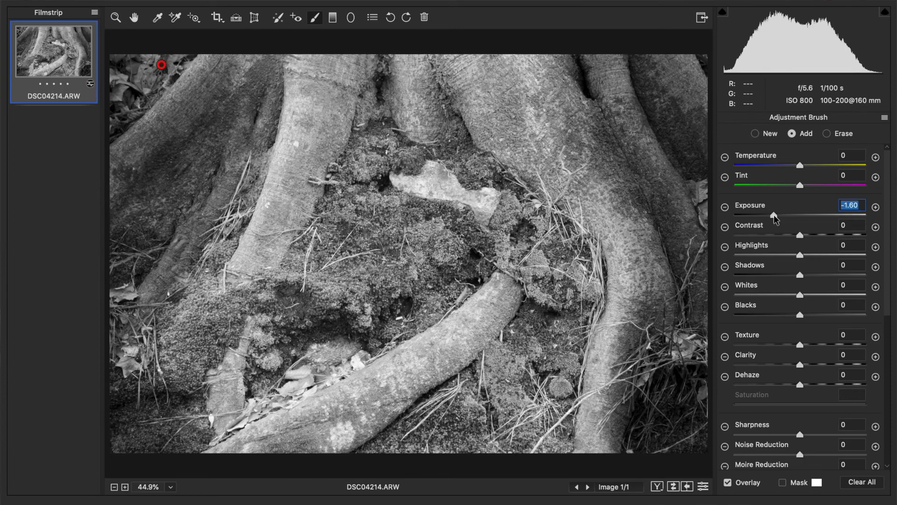
pyautogui.click(133, 19)
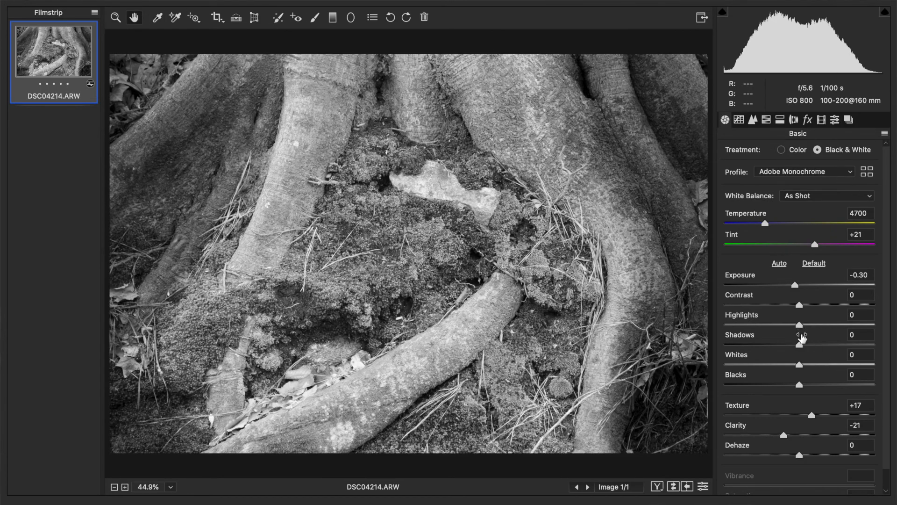
# Set the overall highlights to +33 and the overall clarity to -32.
pyautogui.moveTo(784, 436); pyautogui.dragTo(776, 436)
pyautogui.click(816, 324)
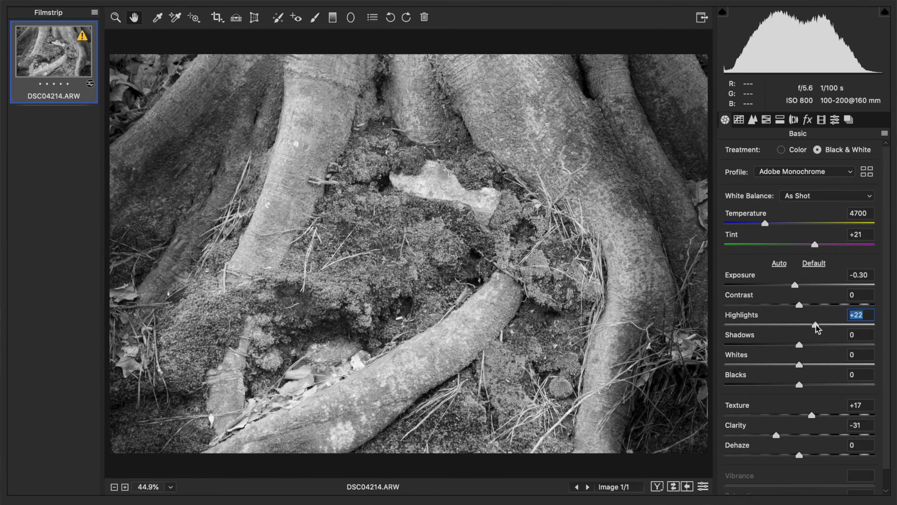
pyautogui.moveTo(768, 436); pyautogui.dragTo(764, 439)
pyautogui.click(825, 324)
pyautogui.moveTo(825, 325); pyautogui.dragTo(823, 321)
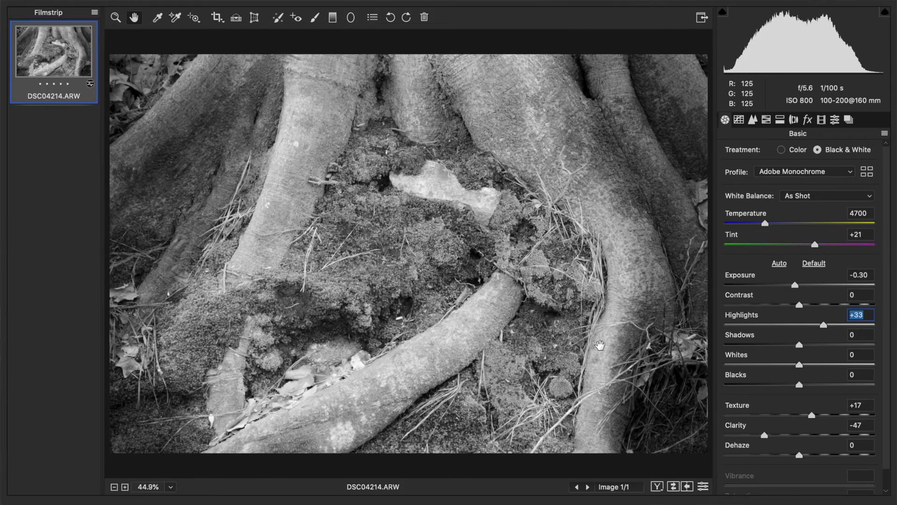
pyautogui.click(774, 435)
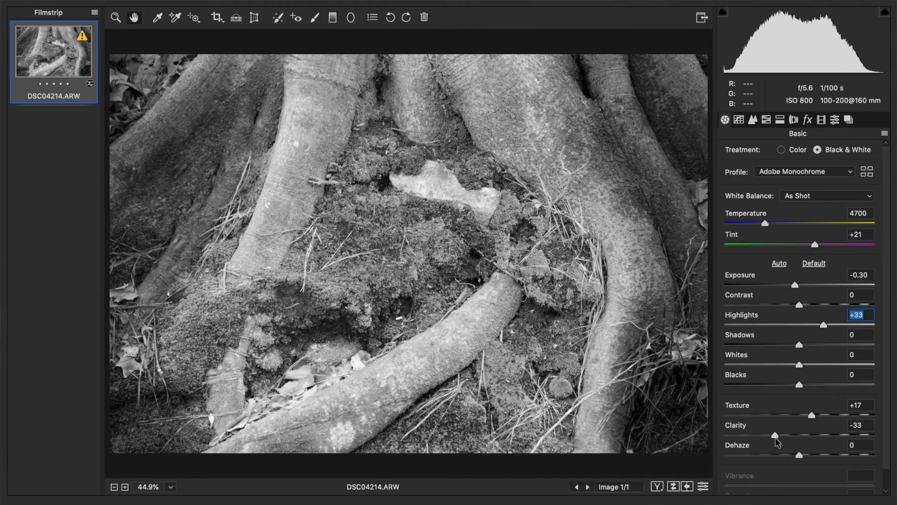
pyautogui.click(775, 437)
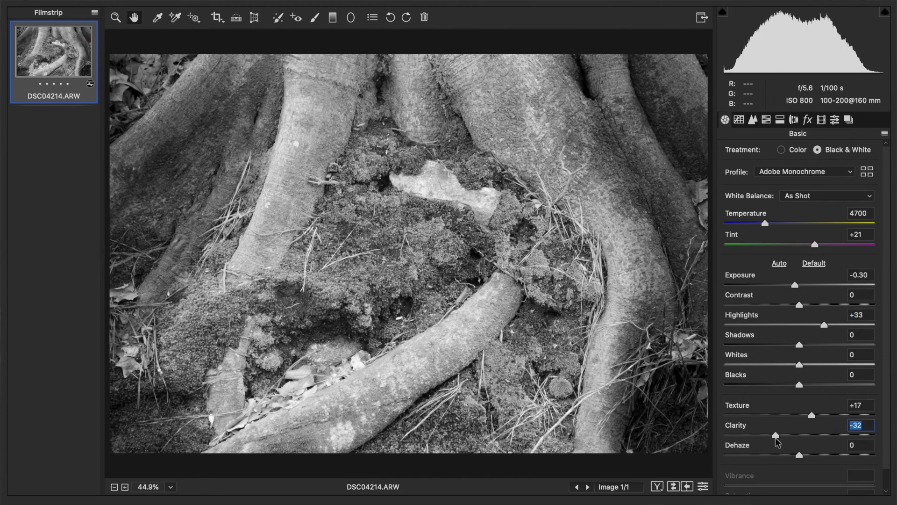
# Deepen the existing edge burn by setting its brush exposure to -1.70 and blacks to -11.
pyautogui.click(315, 17)
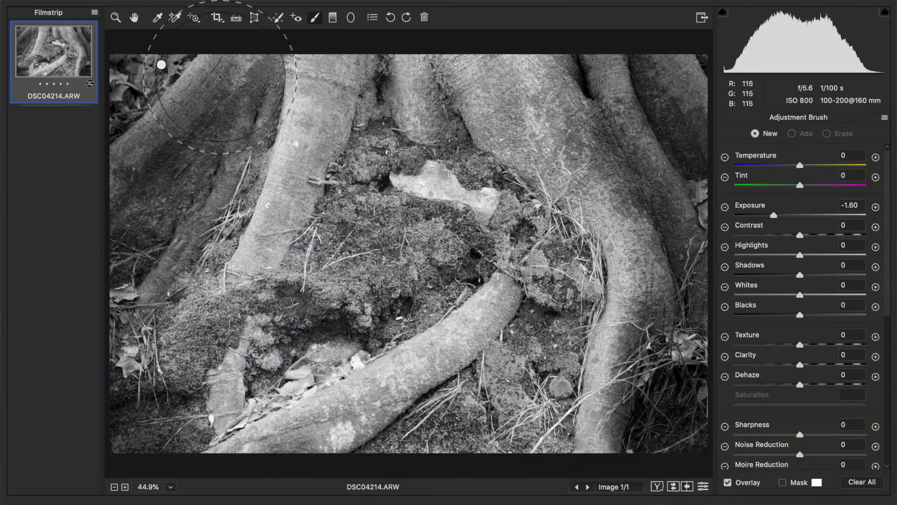
pyautogui.click(161, 64)
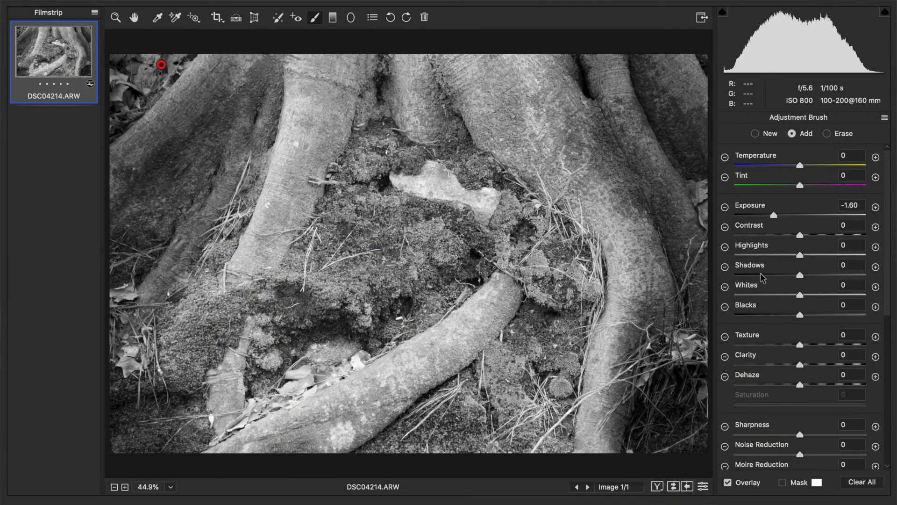
pyautogui.moveTo(774, 215); pyautogui.dragTo(772, 215)
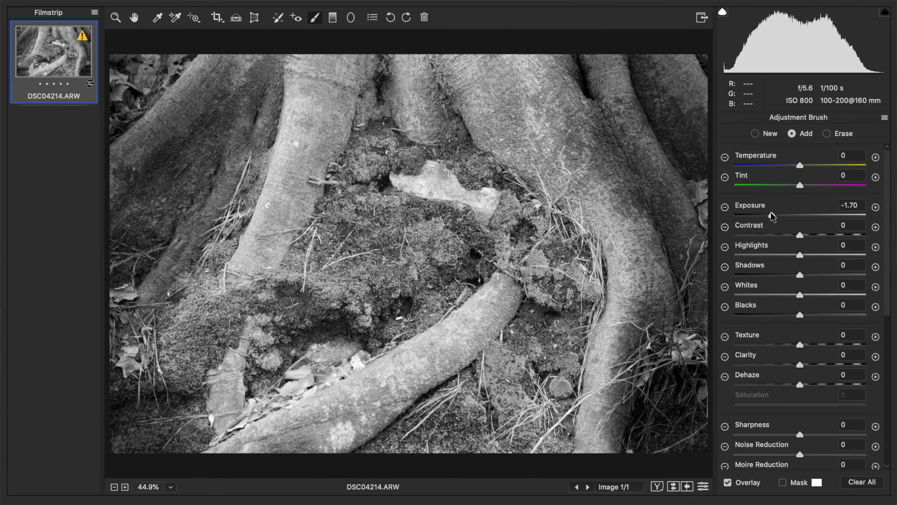
pyautogui.moveTo(771, 214); pyautogui.dragTo(771, 215)
pyautogui.moveTo(792, 315); pyautogui.dragTo(792, 315)
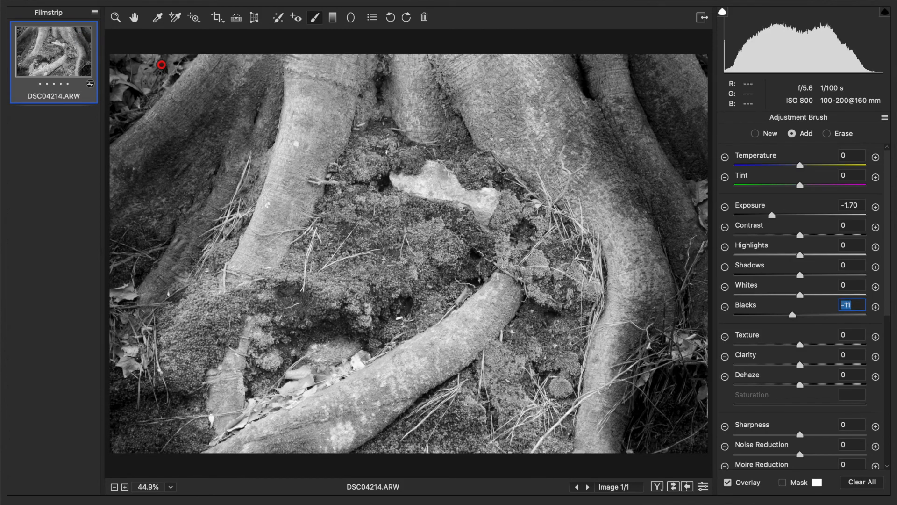
pyautogui.click(134, 17)
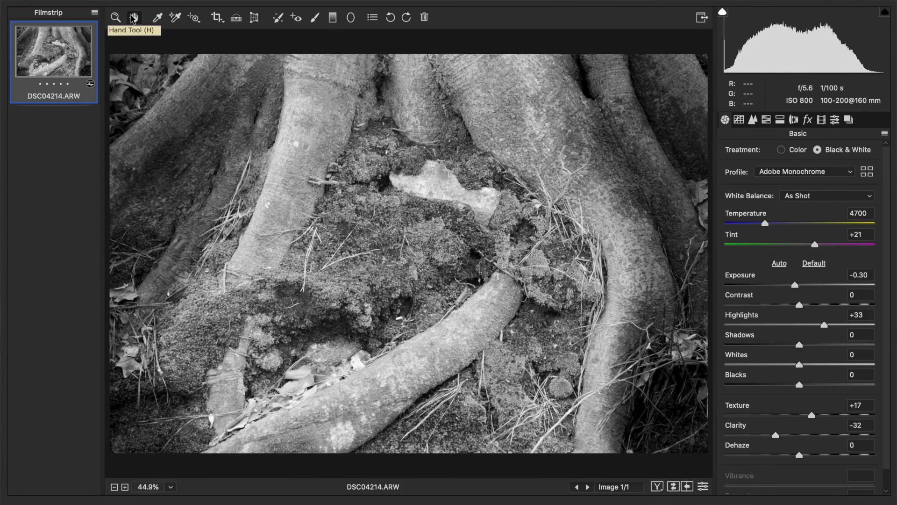